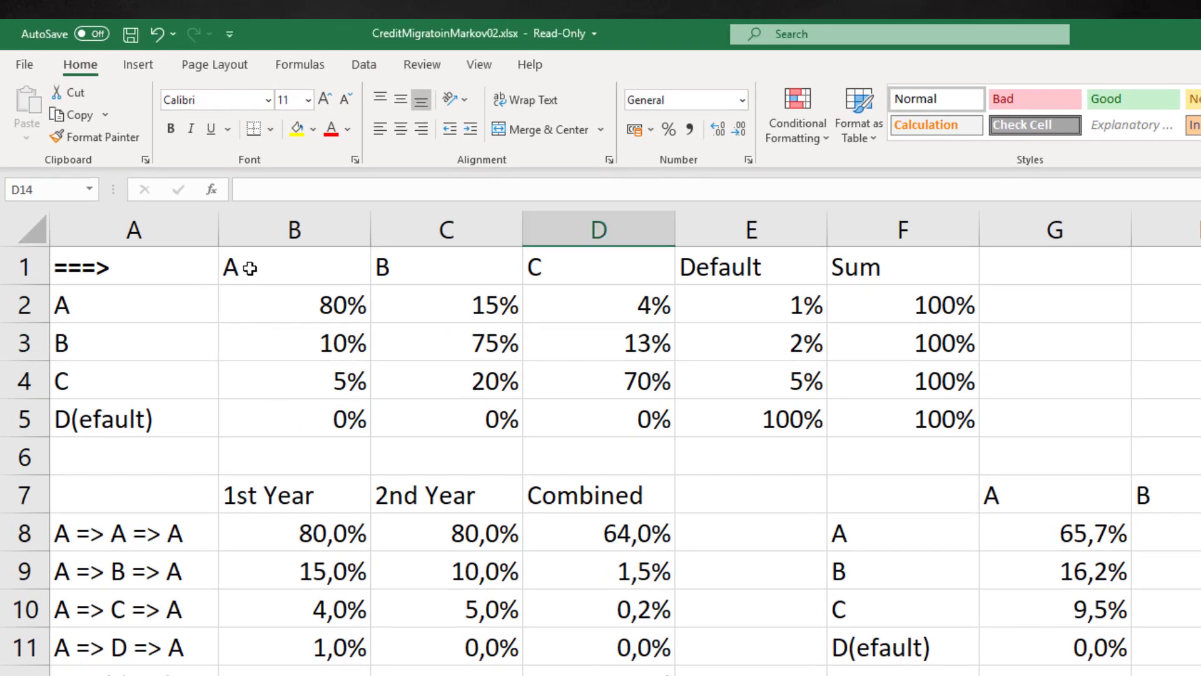
# Step: Highlight the destination ratings A, B, C and Default, then the row of transitions from A
pyautogui.click(251, 269)
pyautogui.click(418, 273)
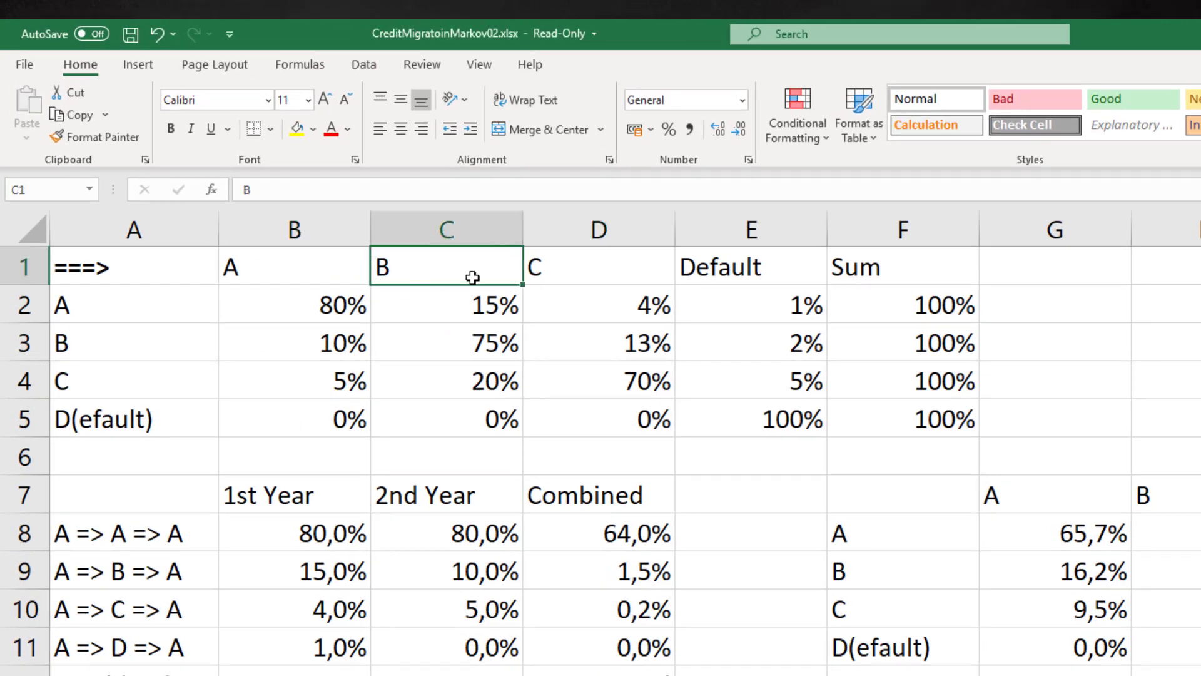
pyautogui.click(574, 275)
pyautogui.click(758, 272)
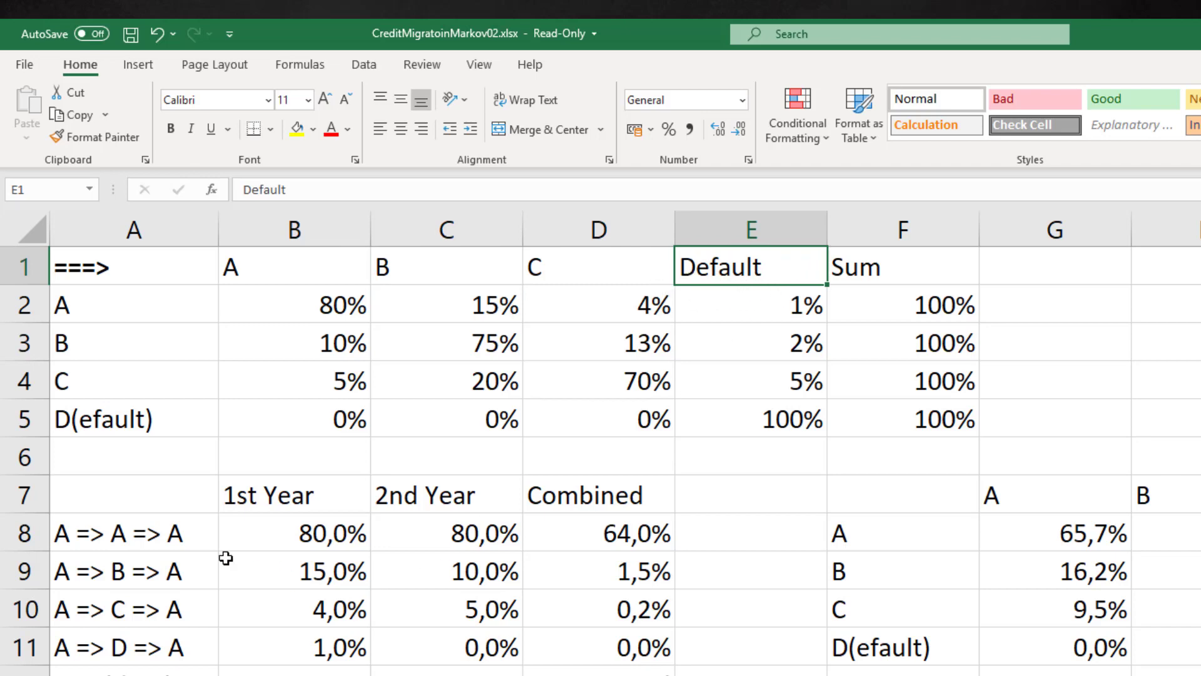
pyautogui.moveTo(142, 304); pyautogui.dragTo(891, 313)
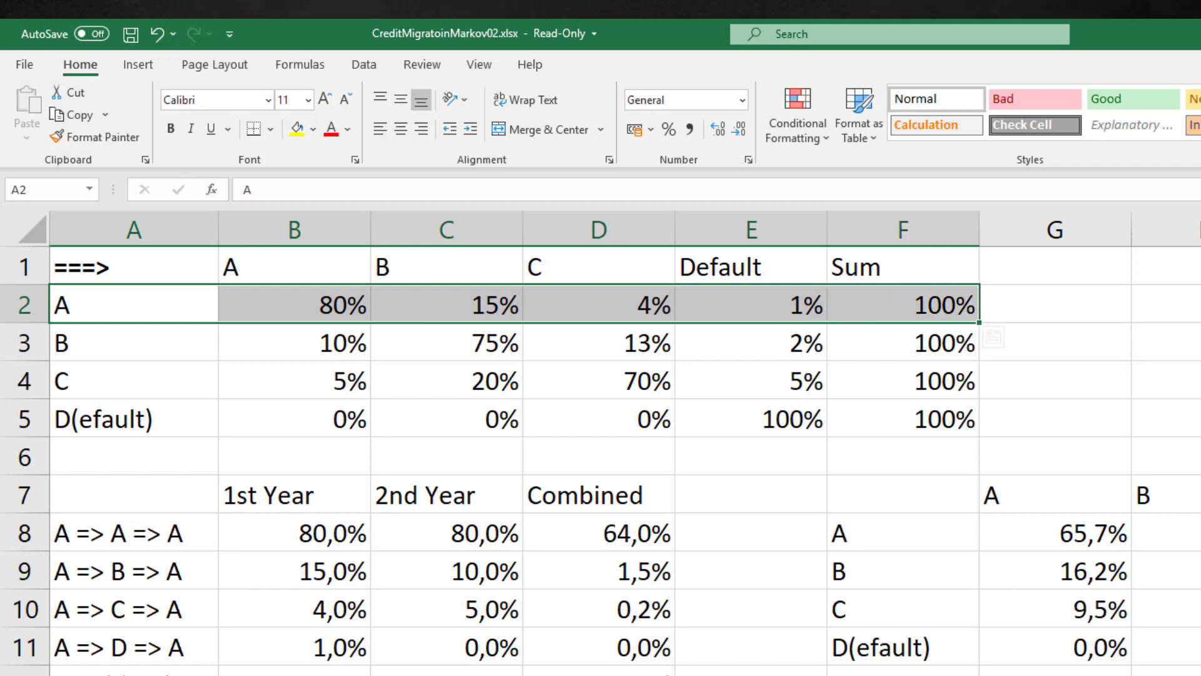
pyautogui.click(1165, 342)
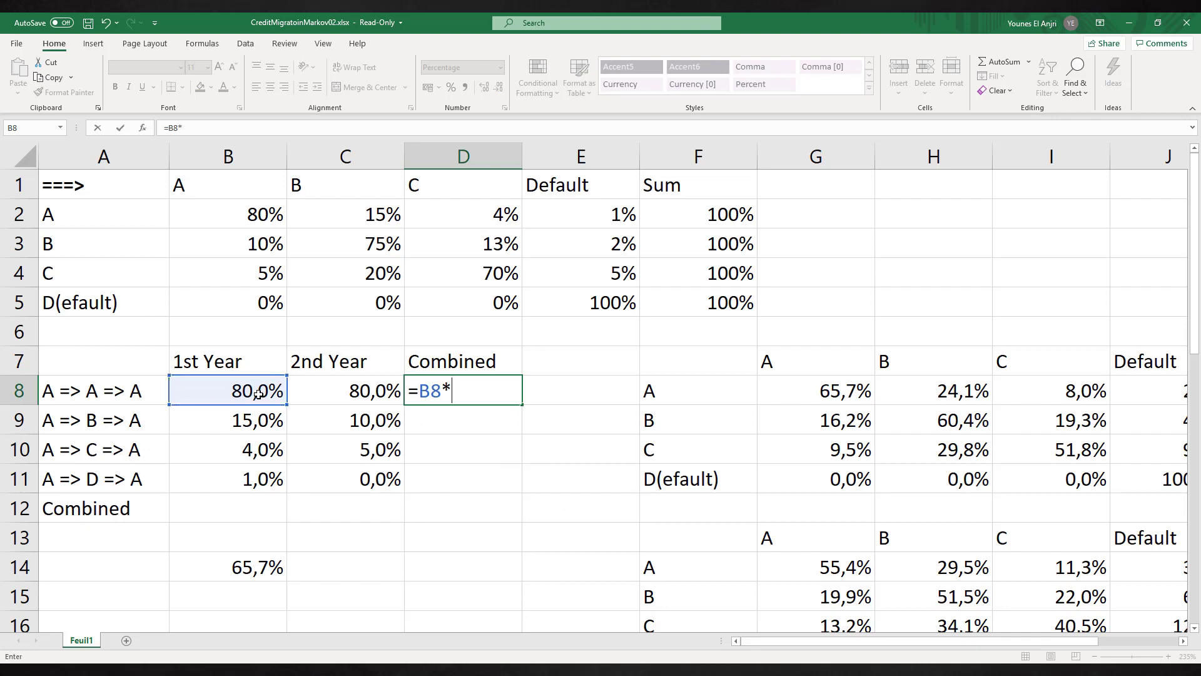
# Step: Complete D8 as =B8*C8 and fill the product down to D11
pyautogui.click(354, 391)
pyautogui.hotkey('ctrl', 'Return')
pyautogui.moveTo(522, 405); pyautogui.dragTo(509, 491)
# Step: Total the path probabilities with =SUM(D8:D11) in D12, giving 65,7%
pyautogui.click(469, 516)
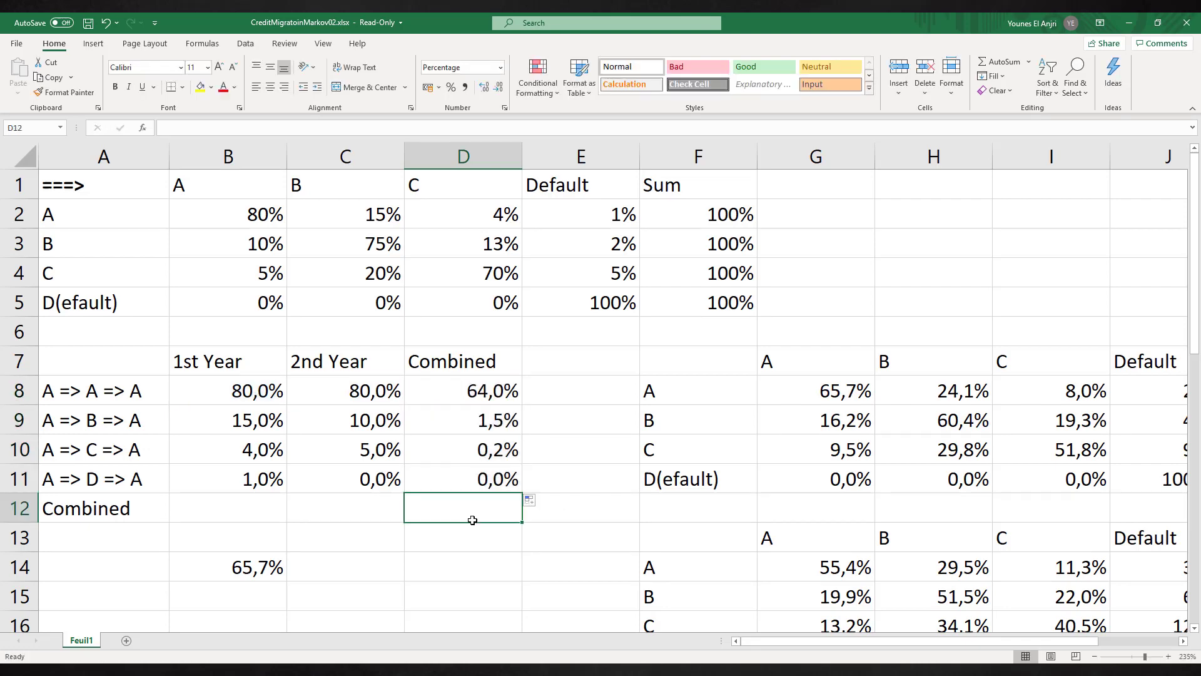
pyautogui.write('=SUM(')
pyautogui.moveTo(500, 393); pyautogui.dragTo(506, 479)
pyautogui.press('Return')
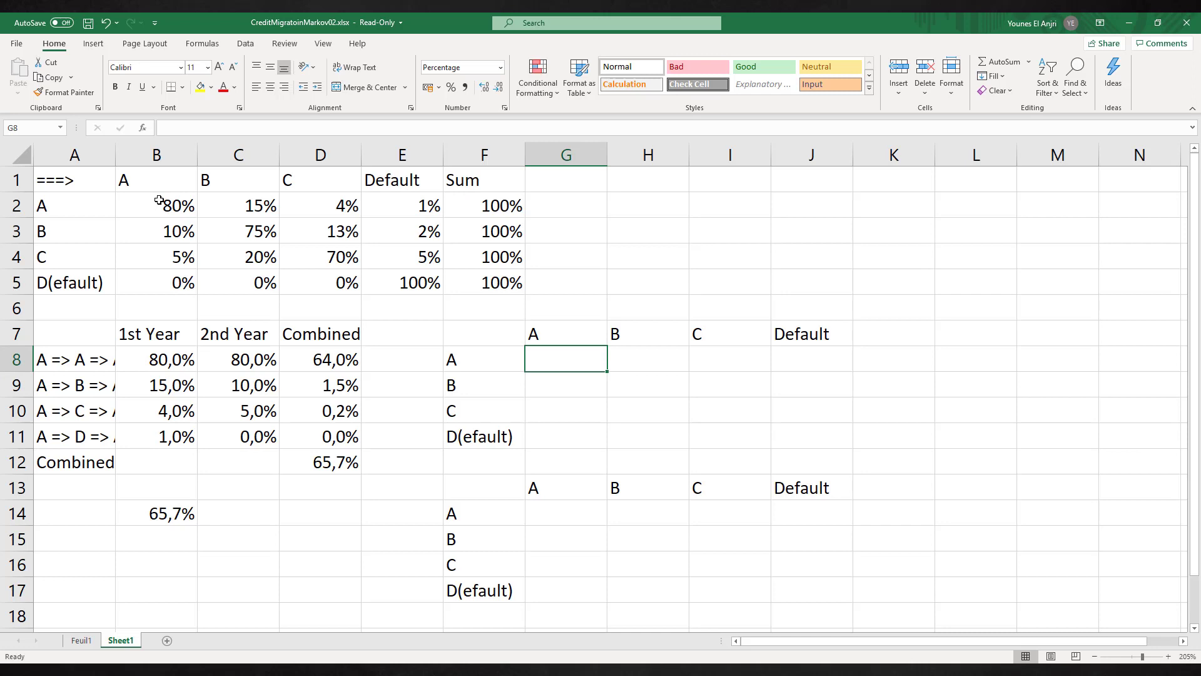
# Step: Name the one-year transition matrix B2:E5 'MatrixA'
pyautogui.moveTo(161, 201); pyautogui.dragTo(412, 284)
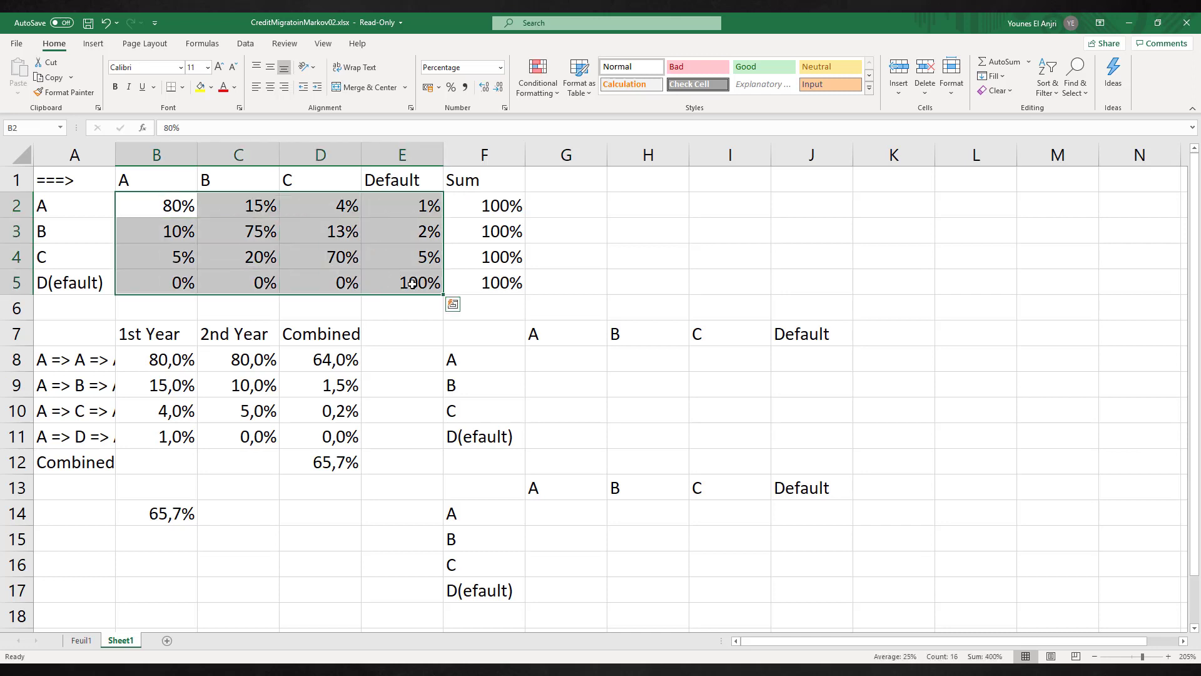
pyautogui.click(3, 128)
pyautogui.write('MatrixA')
pyautogui.press('Return')
pyautogui.click(626, 462)
# Step: Enter =MMULT(MatrixA;MatrixA) in G8 so the two-year matrix spills to G8:J11
pyautogui.click(563, 358)
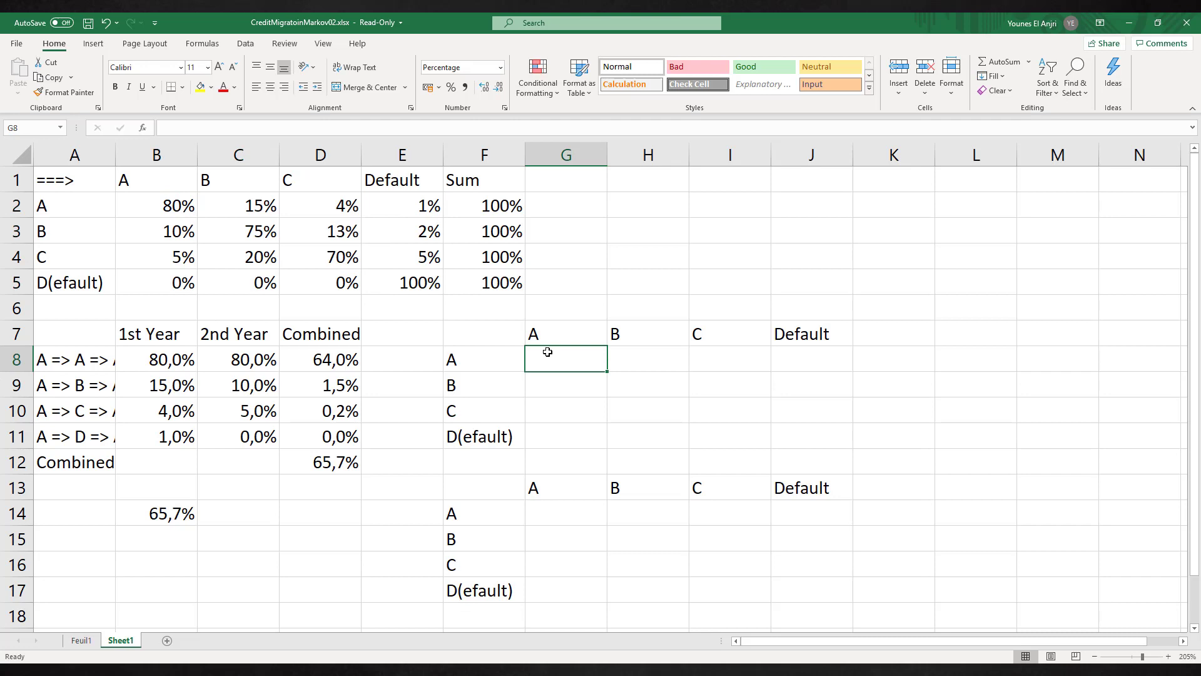
pyautogui.write('=MM')
pyautogui.press('Tab')
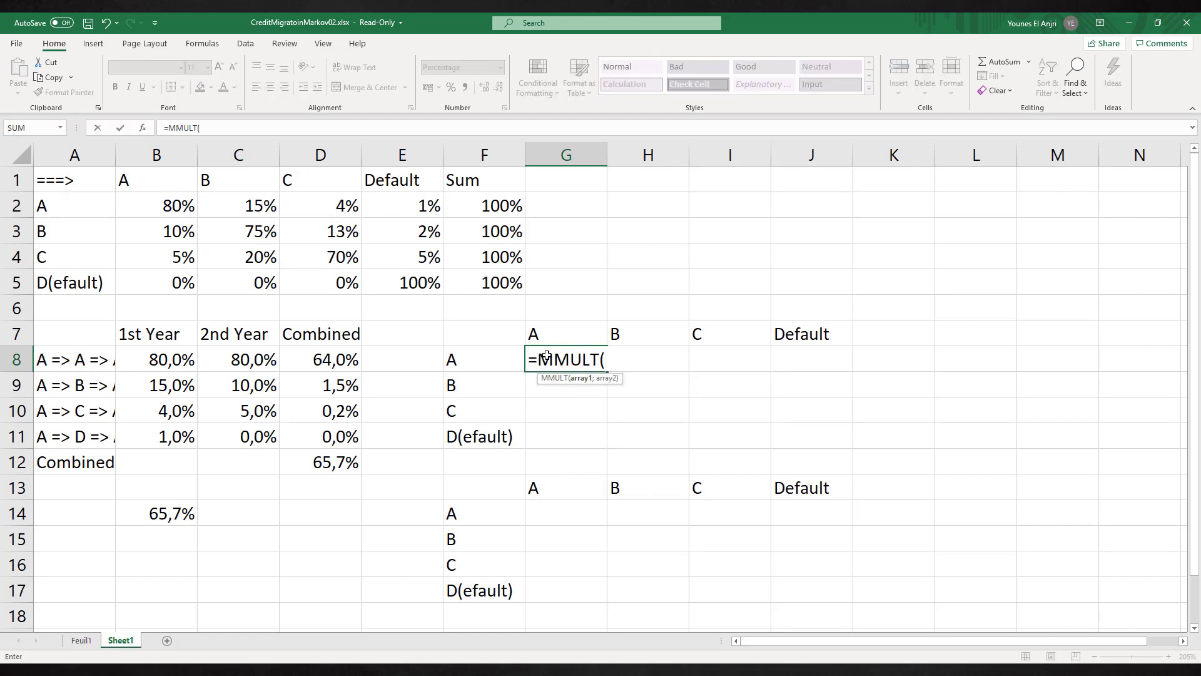
pyautogui.write('Ma')
pyautogui.press('Down')
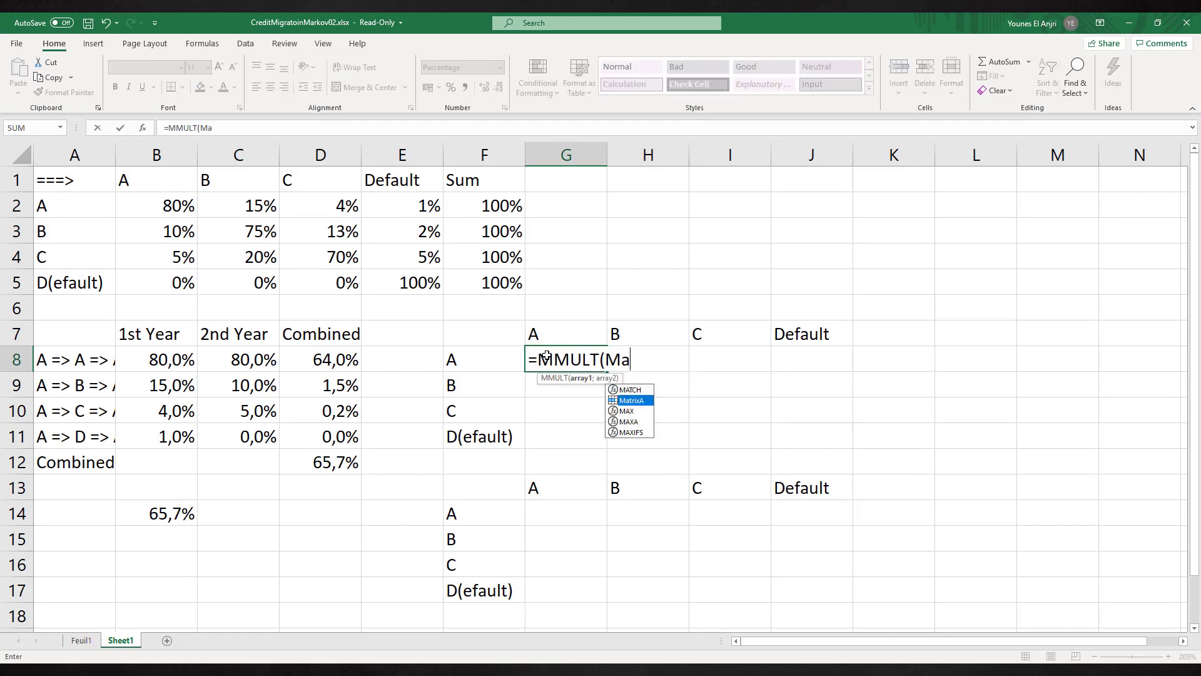
pyautogui.press('Tab')
pyautogui.write(';Ma')
pyautogui.press('Down')
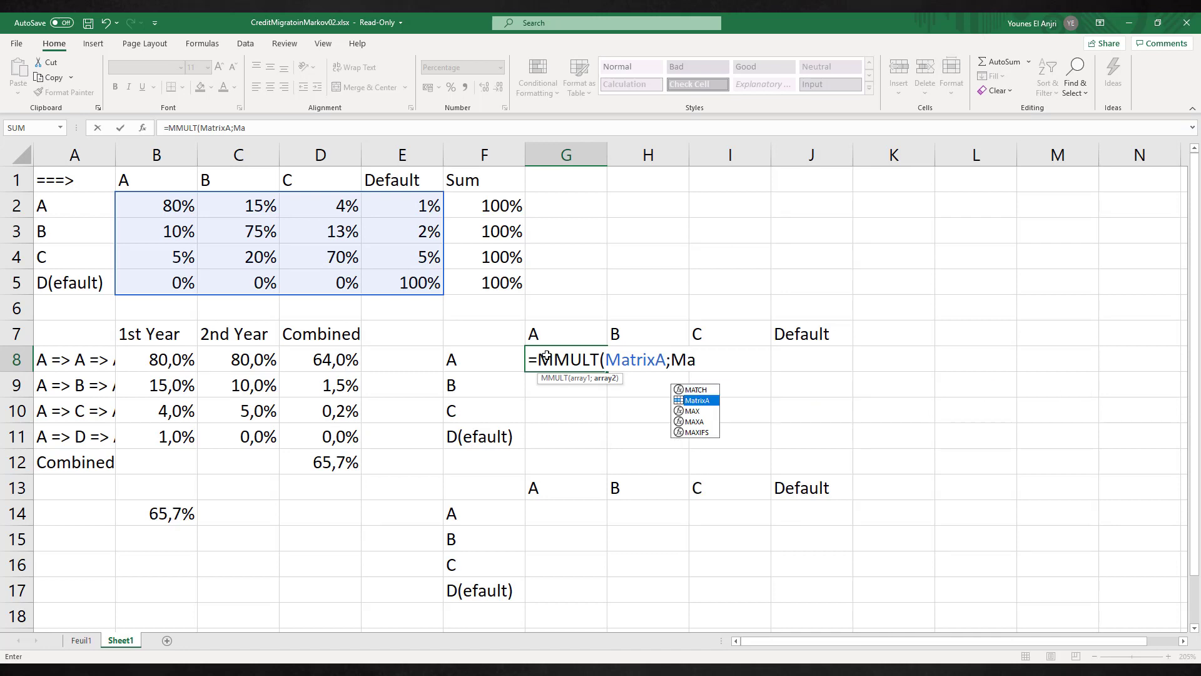
pyautogui.press('Tab')
pyautogui.write(')')
pyautogui.press('Return')
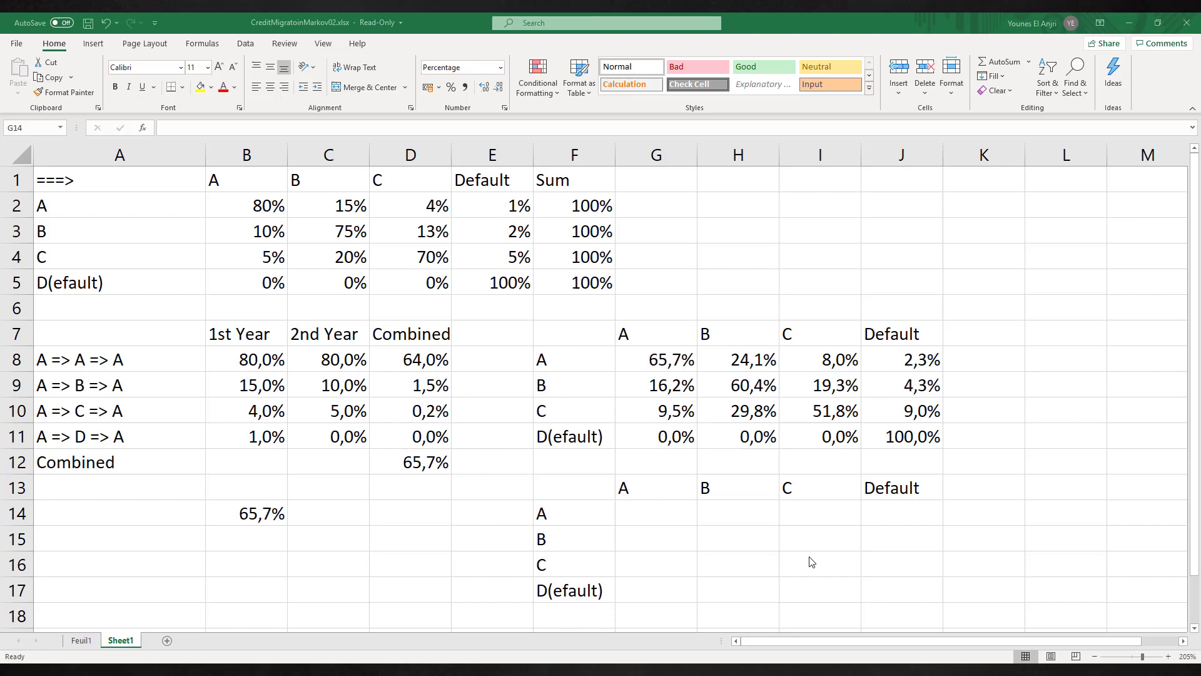
# Step: Enter =MMULT(MMULT(MatrixA;MatrixA);MatrixA) in G14, giving A-to-A 55,4% and A-to-Default 3,8%
pyautogui.scroll(-2, 737, 512)
pyautogui.write('=MMULT(')
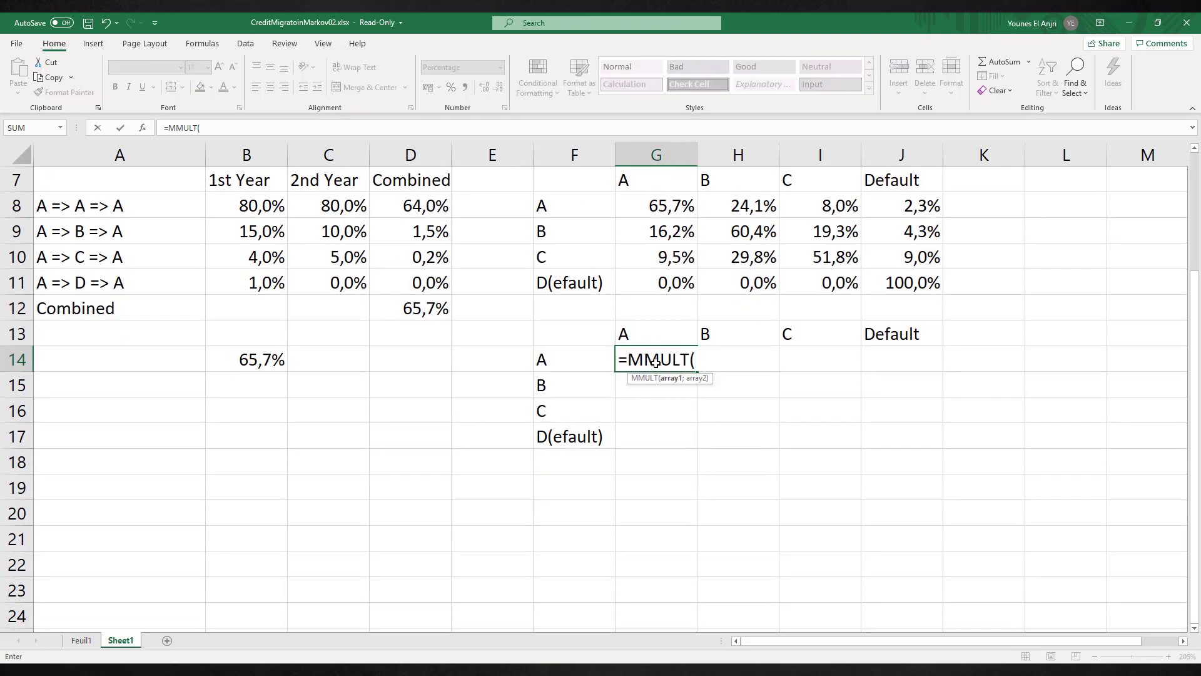
pyautogui.write('MM')
pyautogui.press('BackSpace')
pyautogui.press('BackSpace')
pyautogui.write('M')
pyautogui.press('Tab')
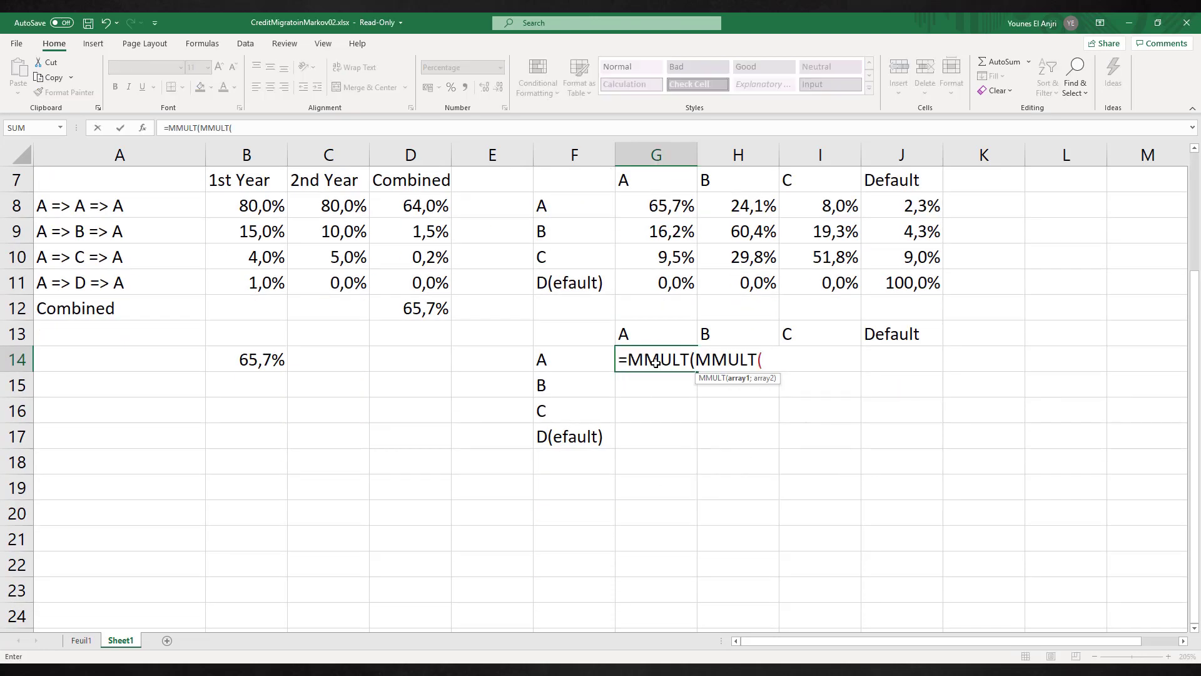
pyautogui.write('Ma')
pyautogui.press('Tab')
pyautogui.write(';Ma')
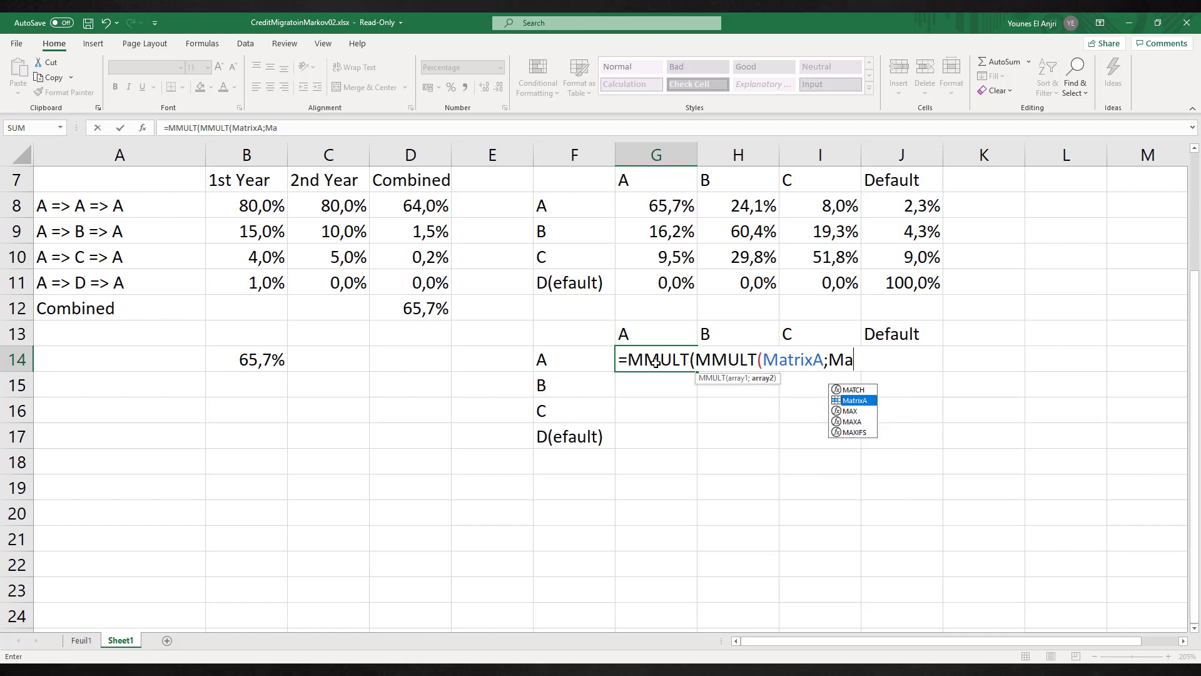
pyautogui.press('Tab')
pyautogui.write(');Ma')
pyautogui.press('Tab')
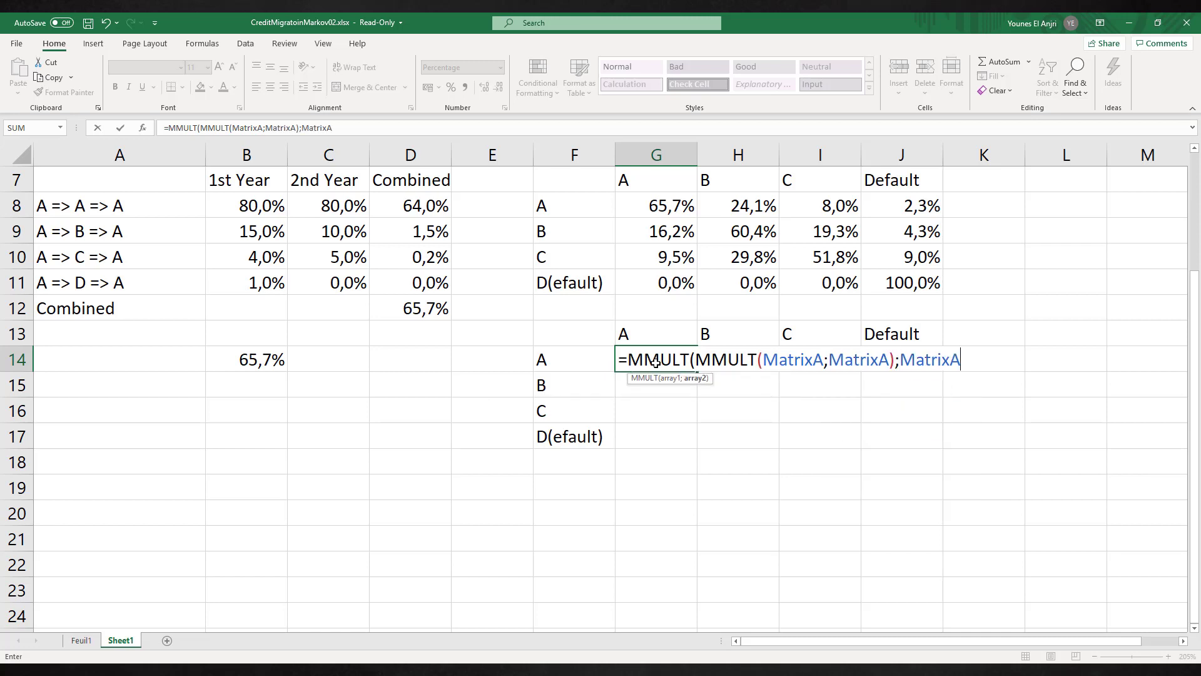
pyautogui.write(')')
pyautogui.press('Return')
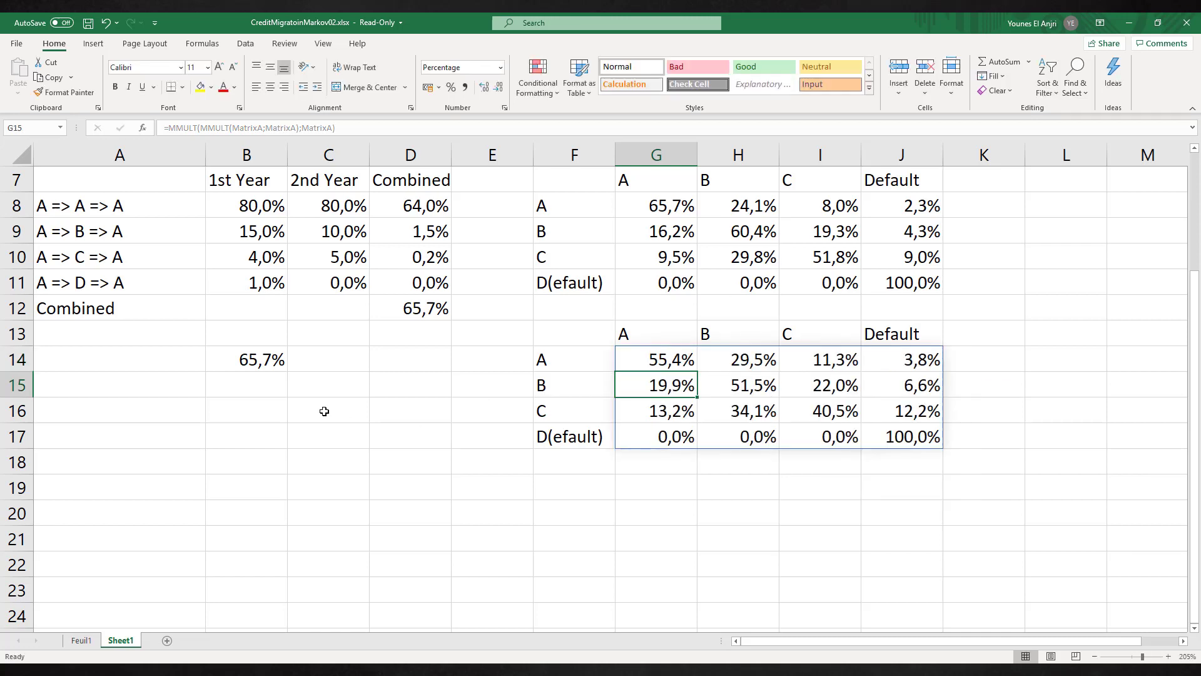